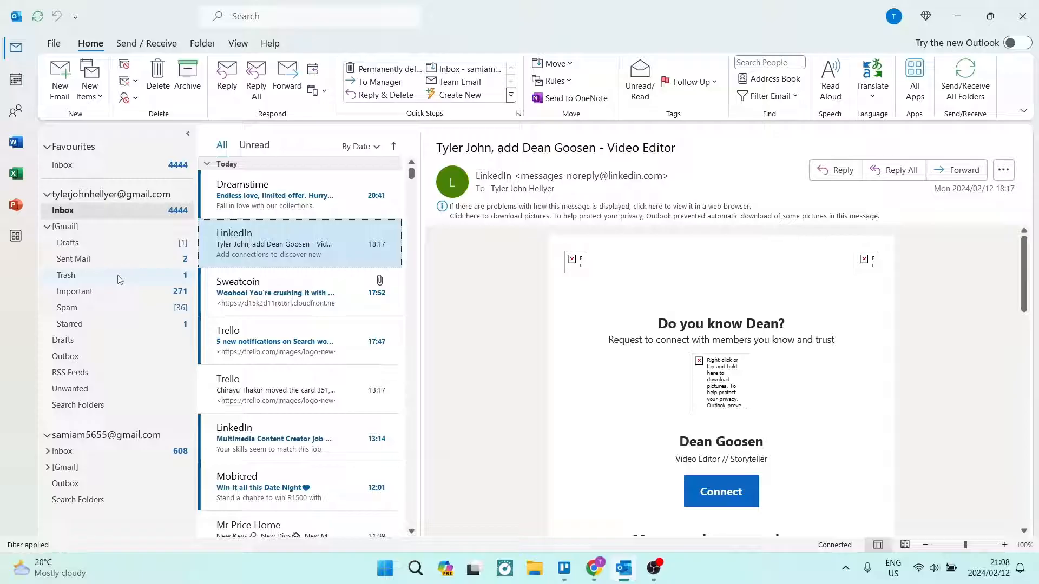
# Step: Review the account information and account settings options, then return to Mail
pyautogui.click(53, 44)
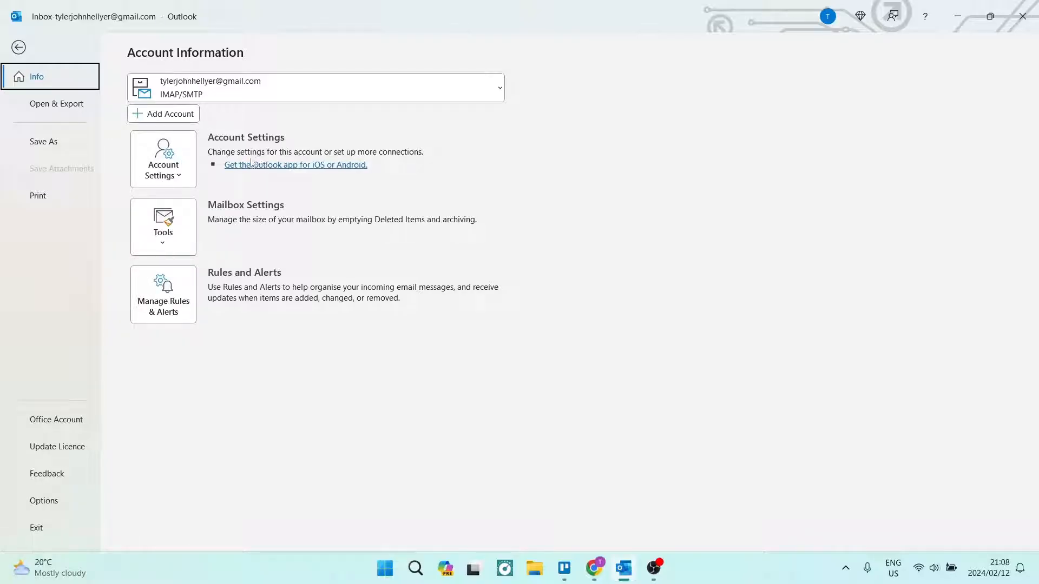
pyautogui.click(177, 180)
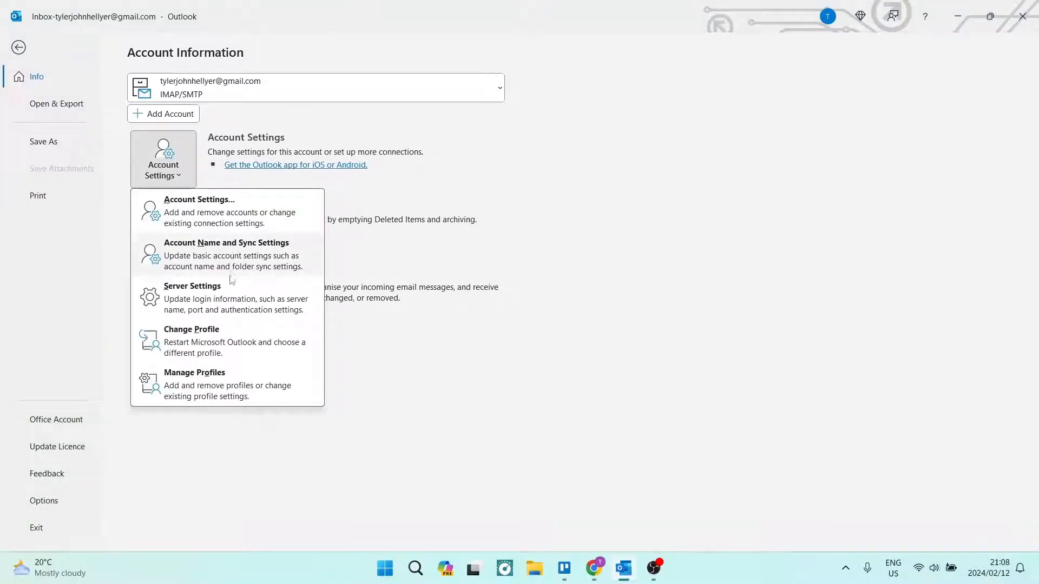
pyautogui.click(65, 309)
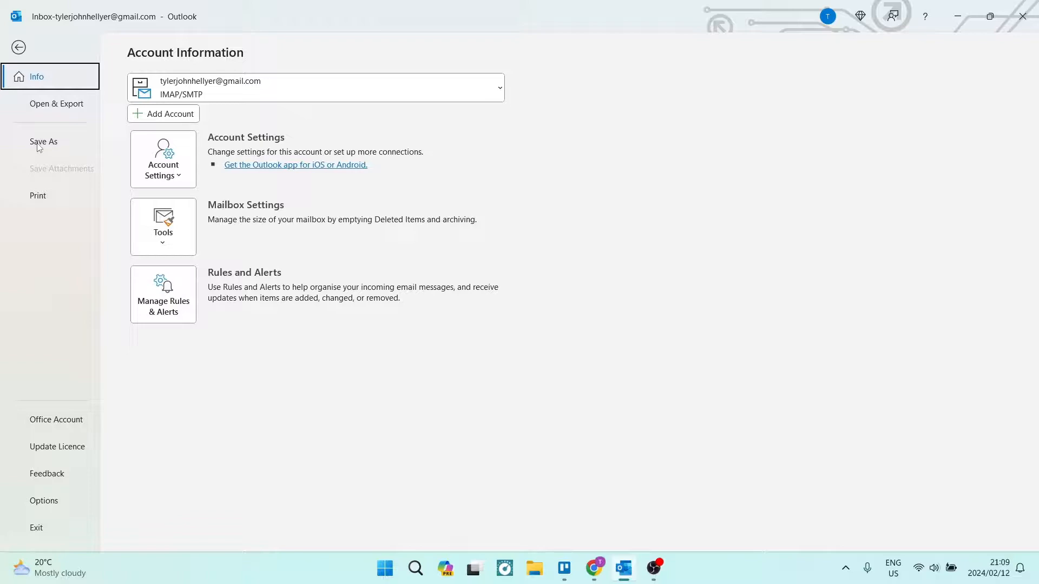
pyautogui.click(18, 47)
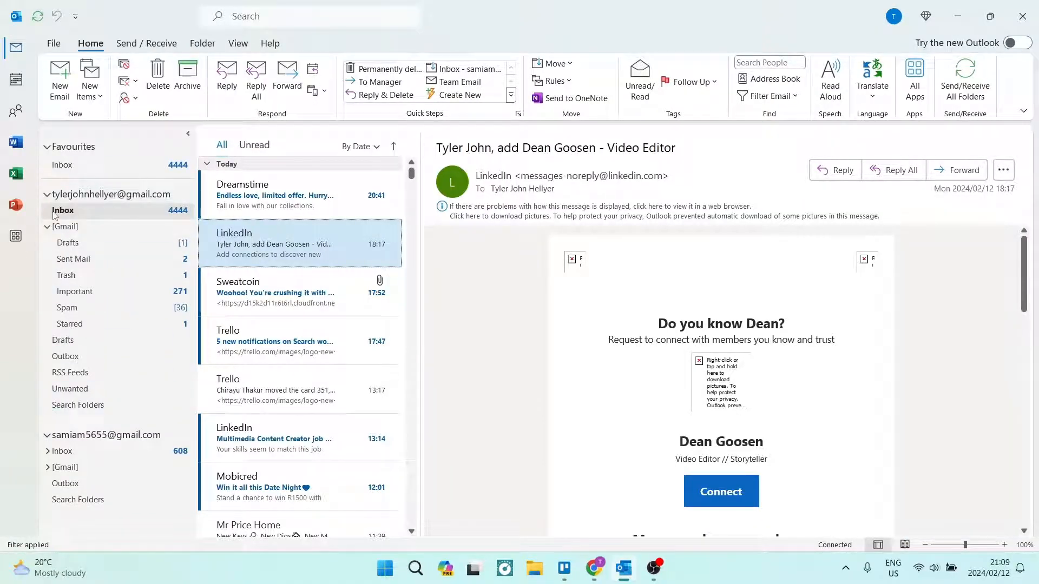
pyautogui.click(48, 194)
pyautogui.click(46, 225)
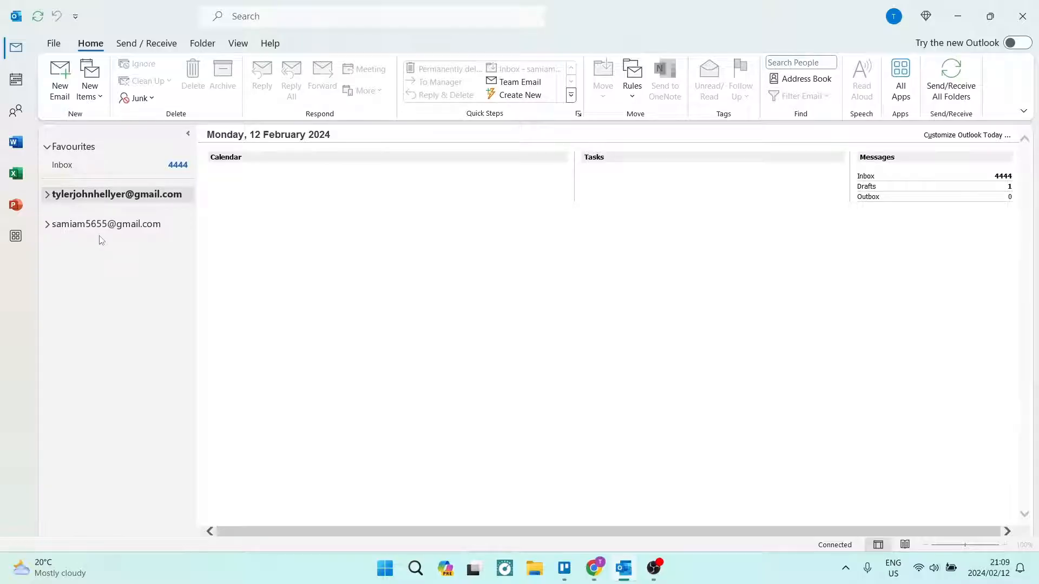
pyautogui.click(54, 196)
pyautogui.click(48, 197)
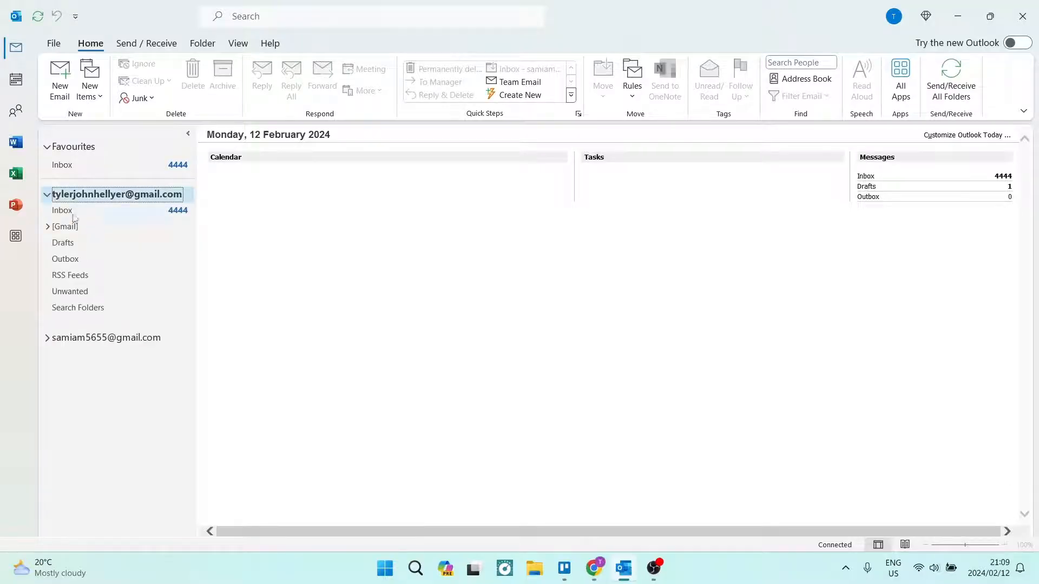
pyautogui.click(78, 211)
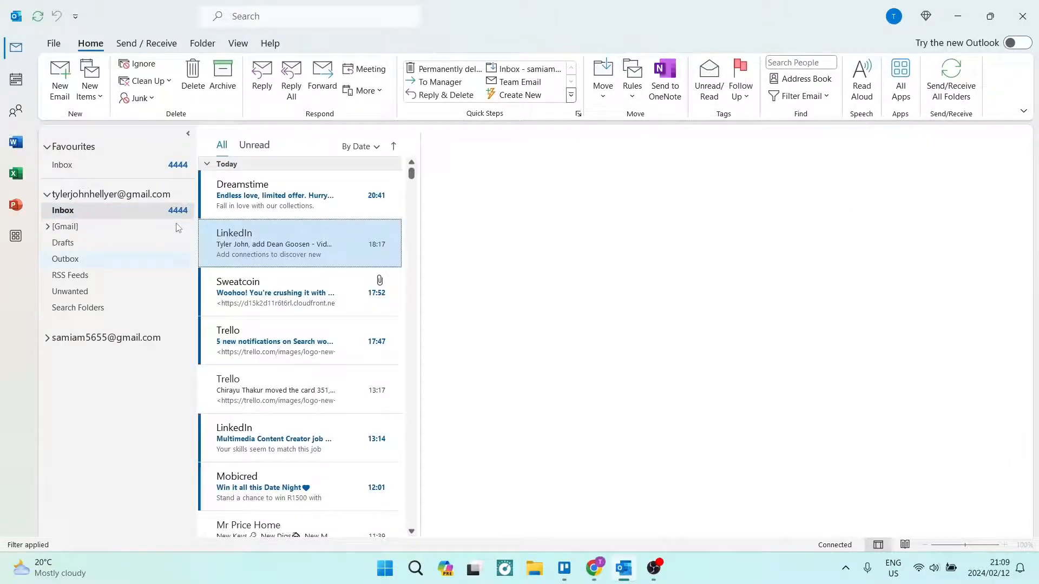
# Step: Check the Dreamstime message's context actions, then open it for reading
pyautogui.rightClick(347, 198)
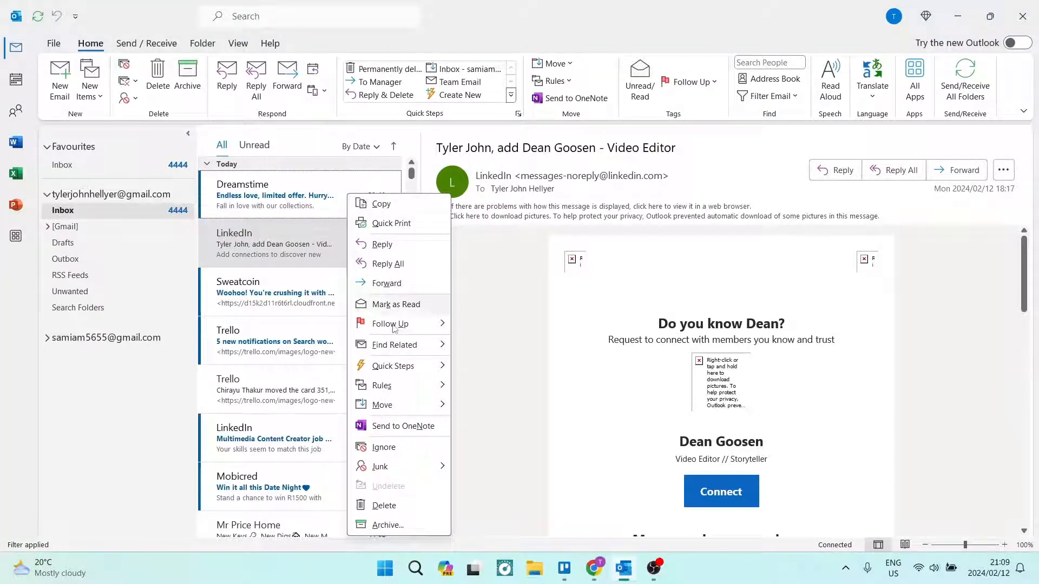
pyautogui.moveTo(382, 405)
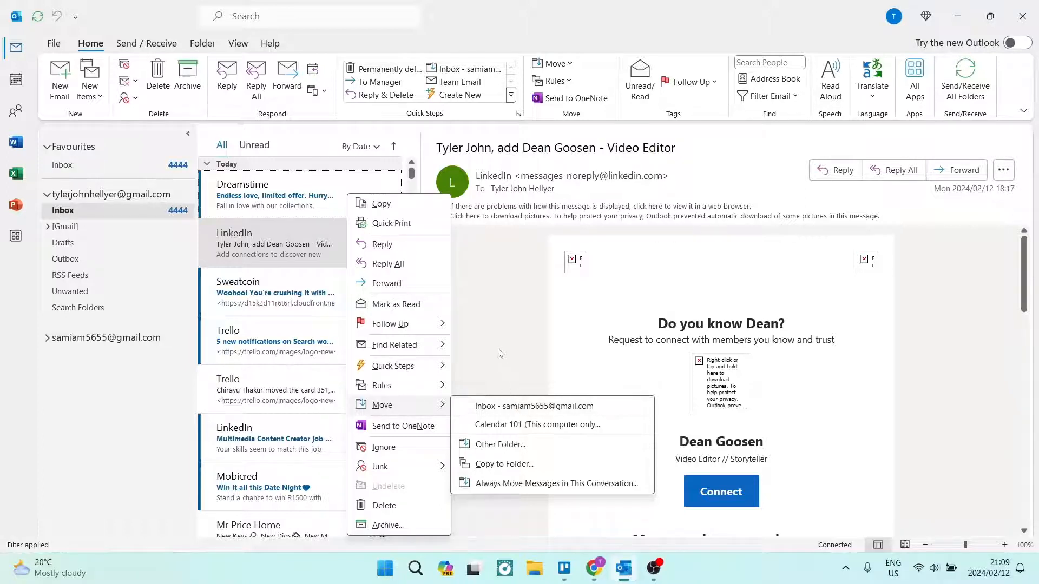
pyautogui.press('Escape')
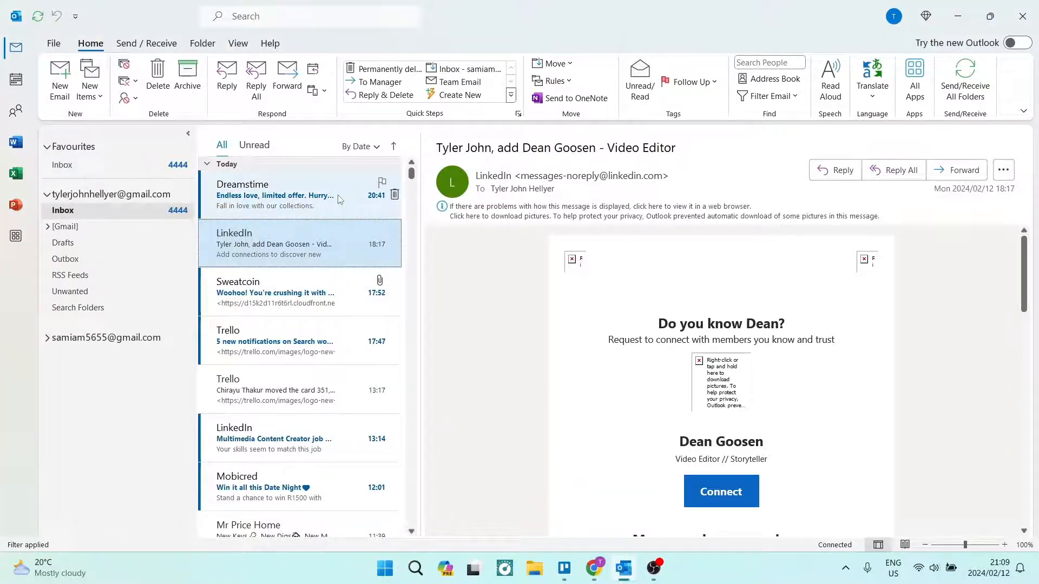
pyautogui.click(352, 199)
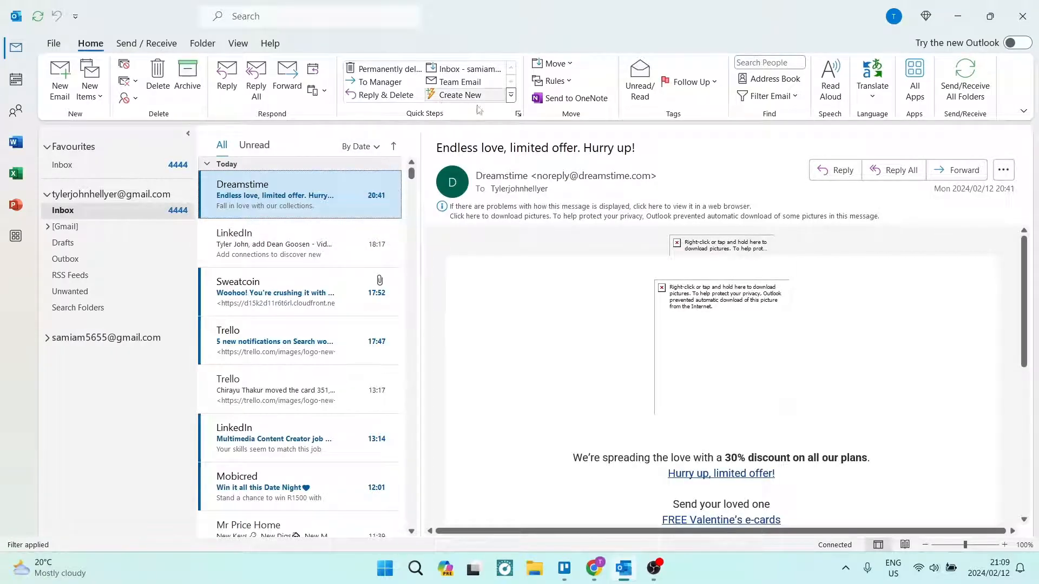
pyautogui.click(571, 65)
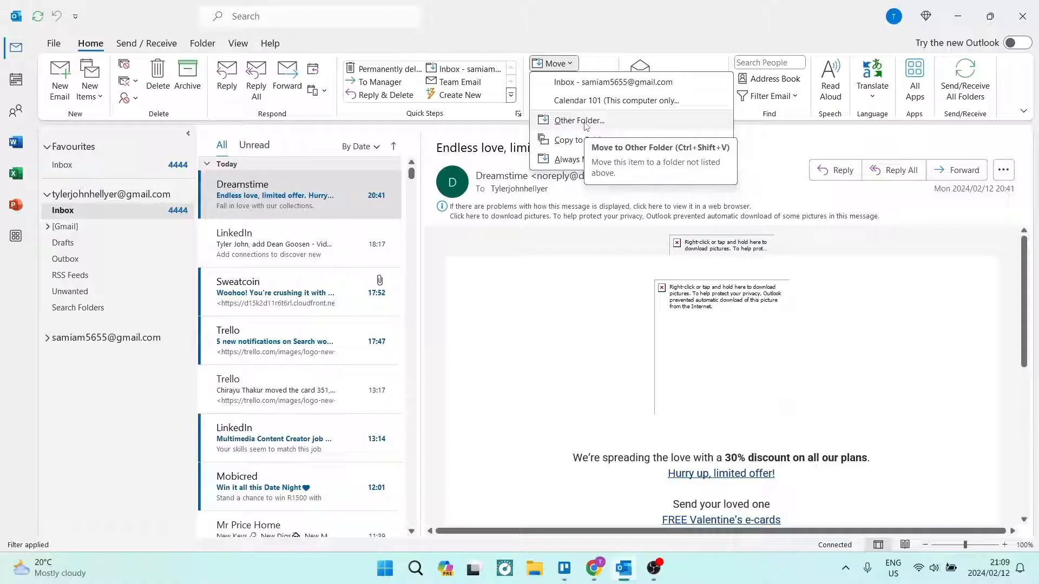
pyautogui.click(586, 122)
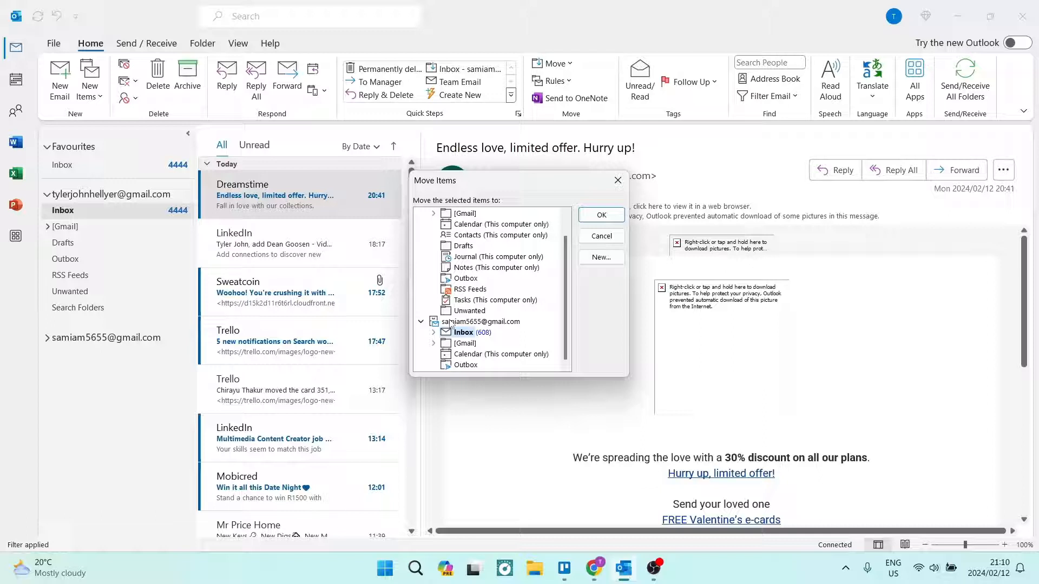
pyautogui.click(466, 364)
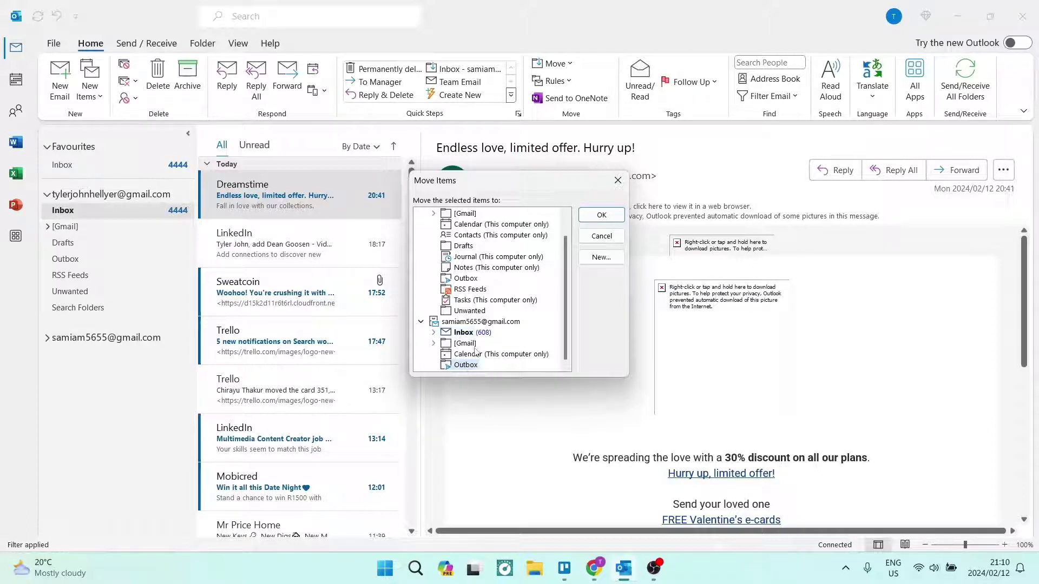
pyautogui.click(601, 235)
pyautogui.moveTo(300, 195)
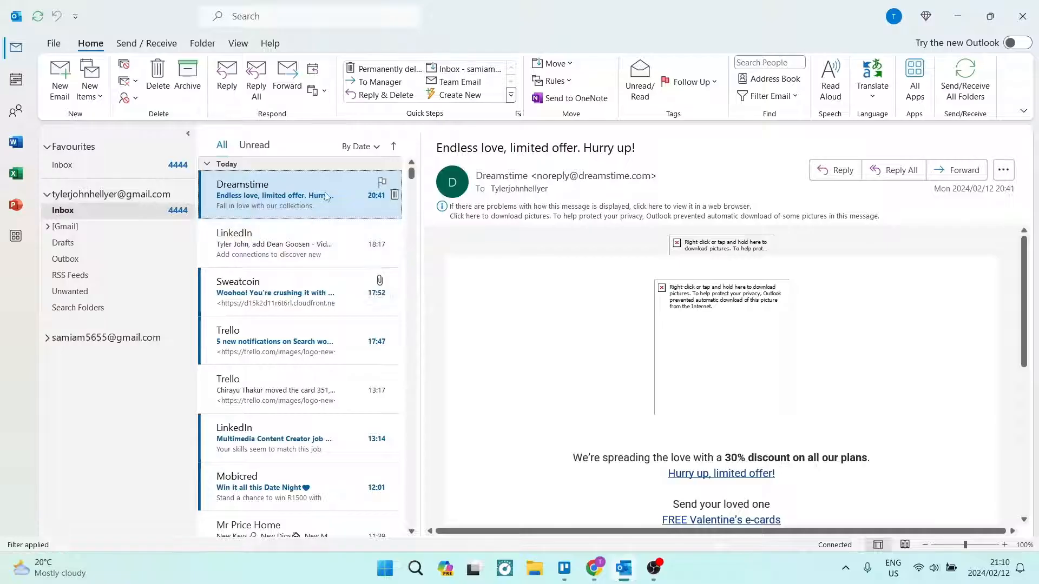
pyautogui.rightClick(326, 197)
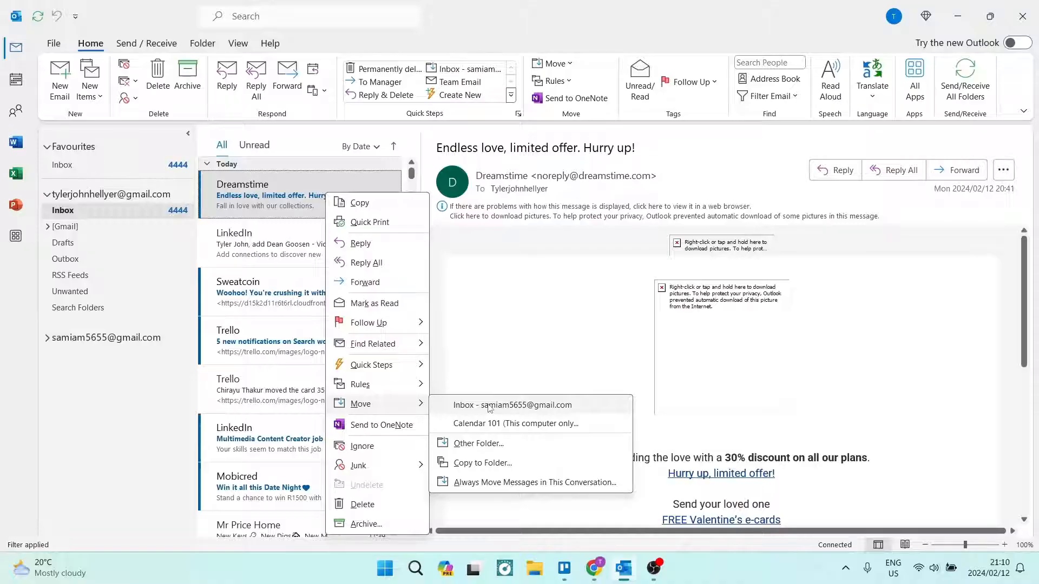
pyautogui.click(489, 406)
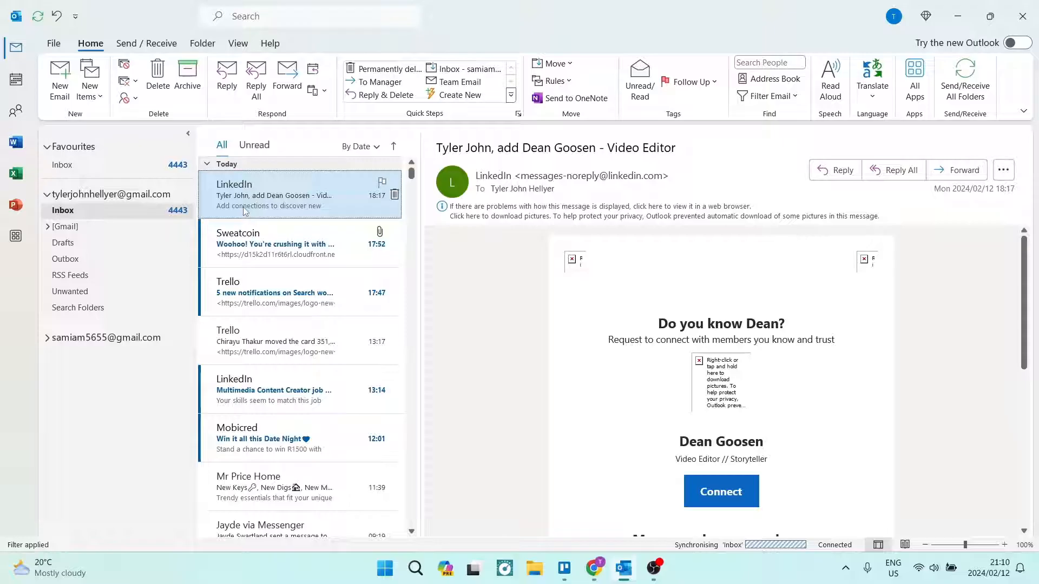
pyautogui.click(48, 337)
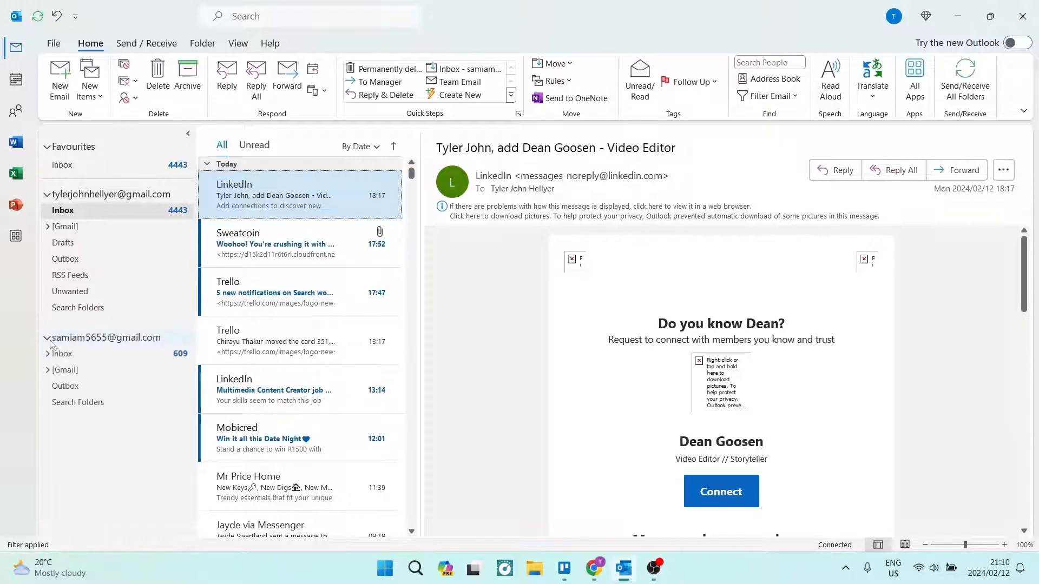
pyautogui.click(62, 354)
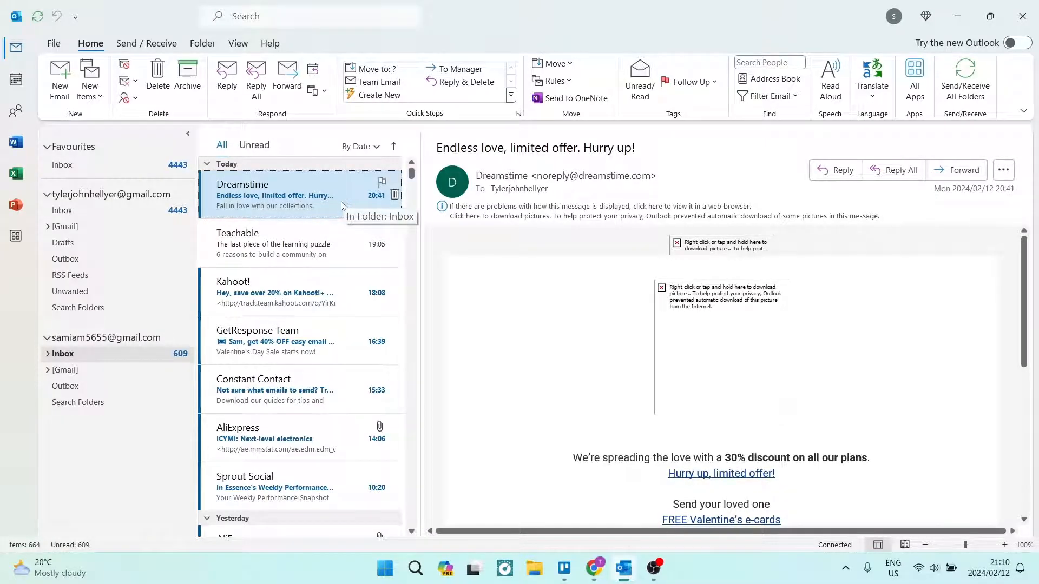
pyautogui.rightClick(347, 191)
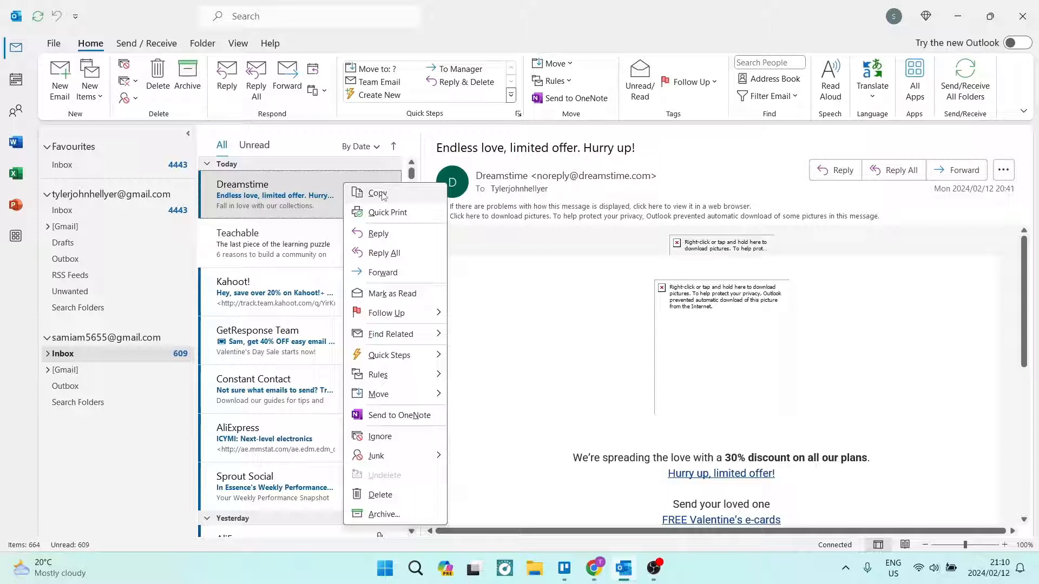
pyautogui.click(146, 452)
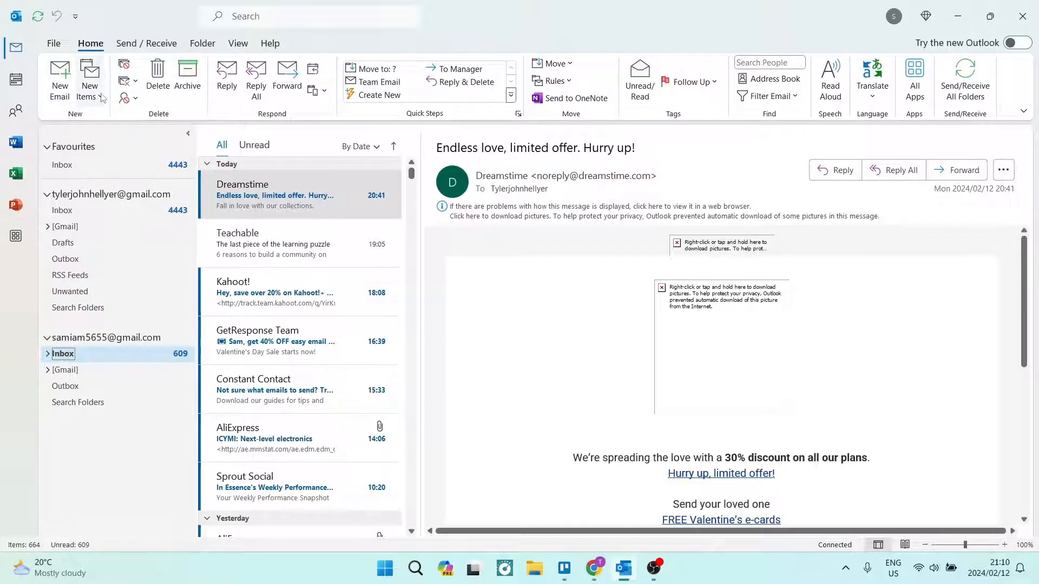
pyautogui.rightClick(347, 175)
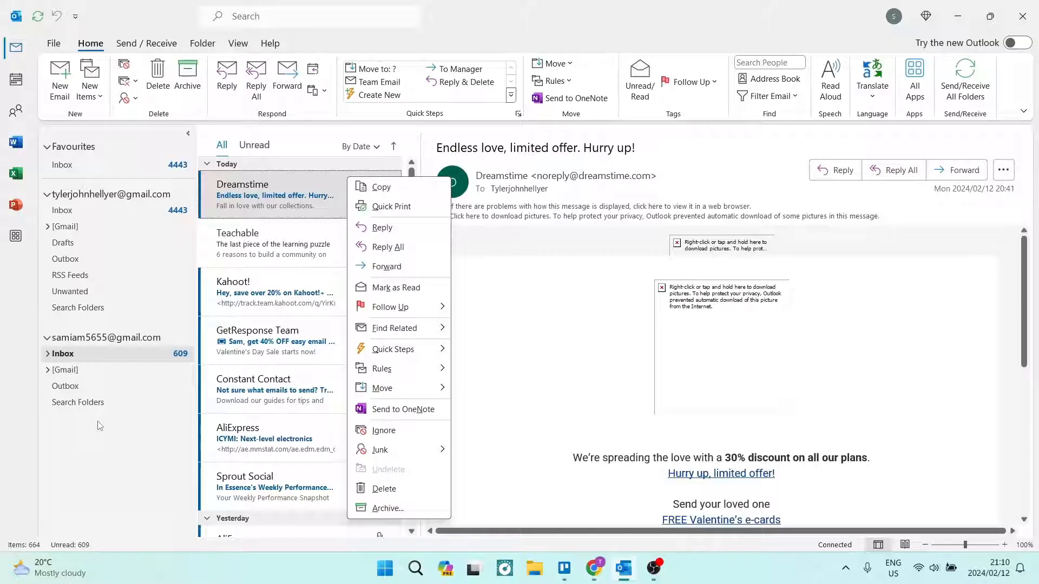
pyautogui.click(101, 444)
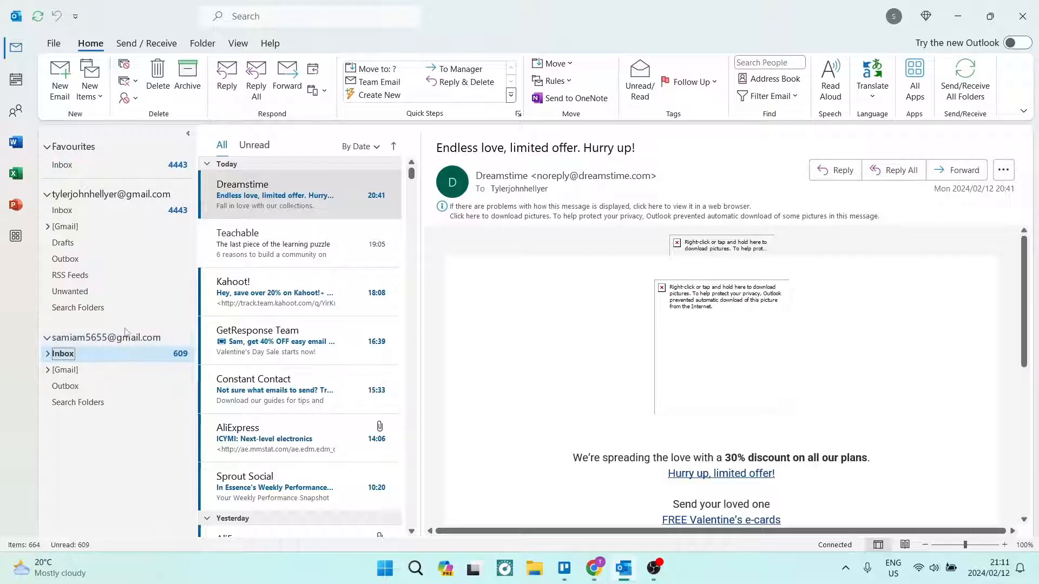
pyautogui.moveTo(277, 244)
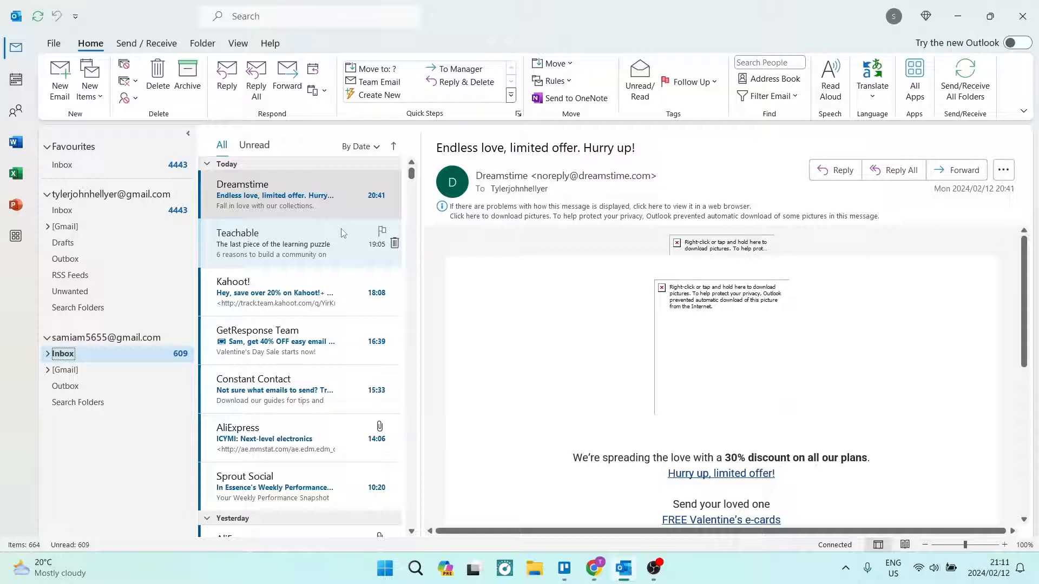
pyautogui.click(347, 252)
pyautogui.hotkey('ctrl', 'a')
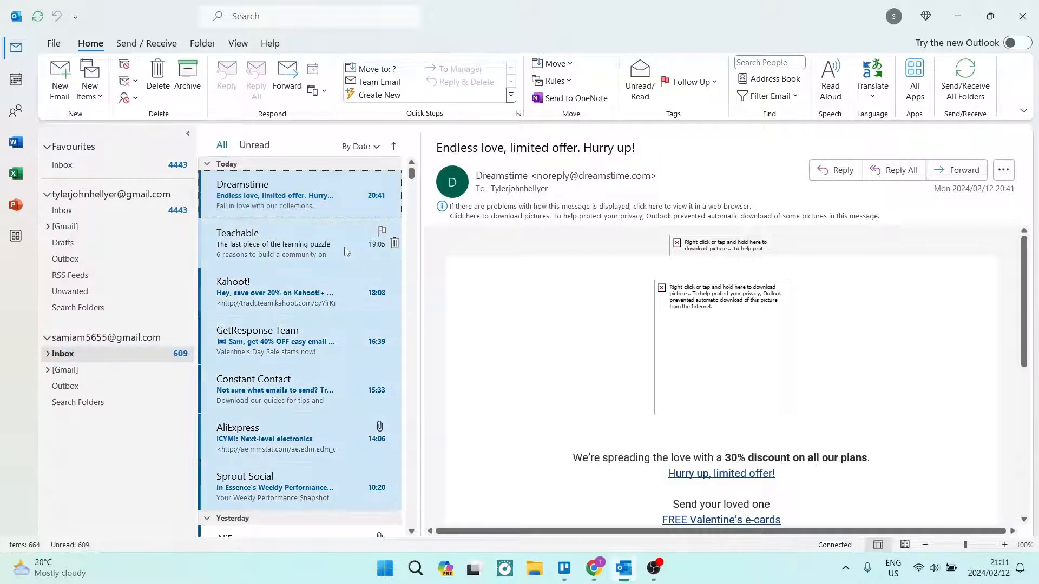
pyautogui.scroll(-5, 349, 251)
pyautogui.scroll(-3, 276, 333)
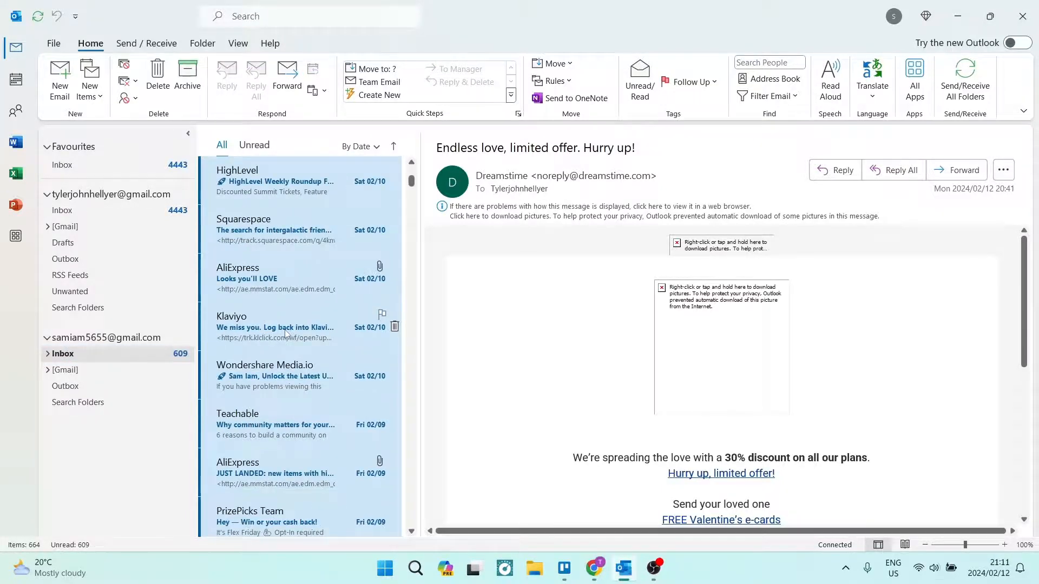
pyautogui.scroll(5, 276, 332)
pyautogui.scroll(3, 292, 317)
pyautogui.scroll(3, 298, 311)
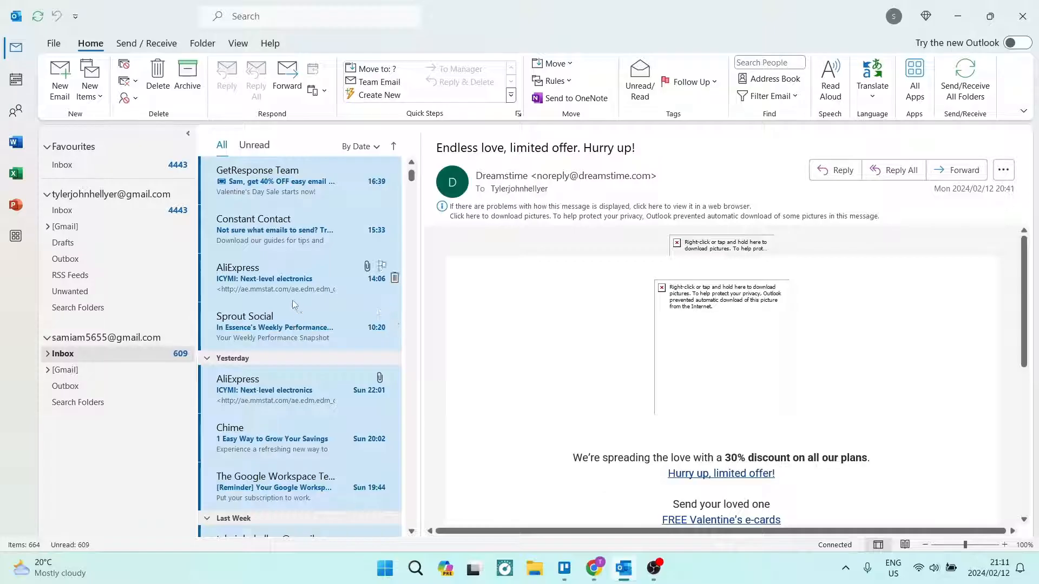
pyautogui.keyDown('ctrl'); pyautogui.click(283, 242); pyautogui.keyUp('ctrl')
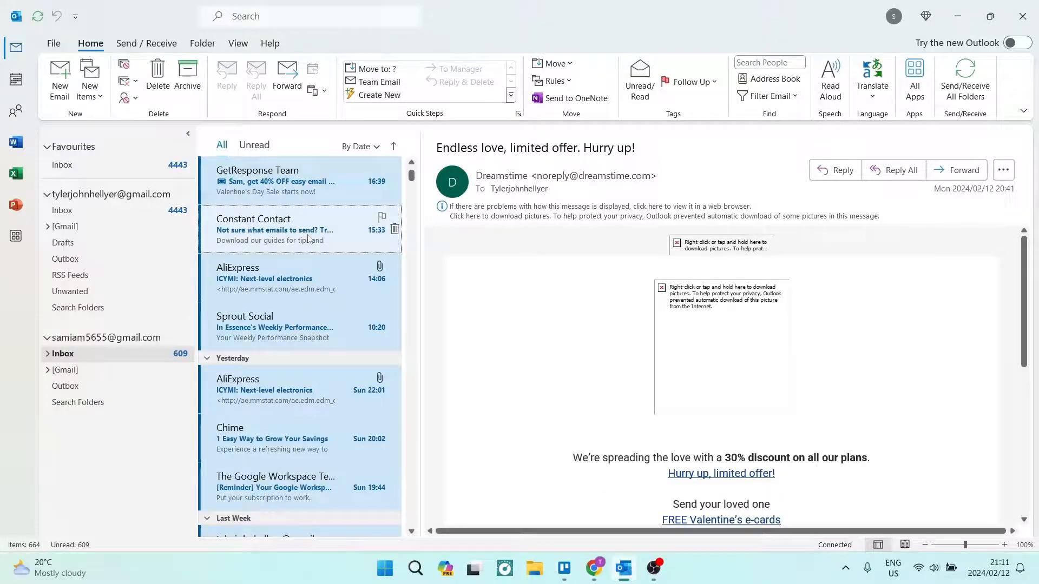
pyautogui.scroll(3, 304, 236)
pyautogui.scroll(2, 310, 240)
pyautogui.press('Home')
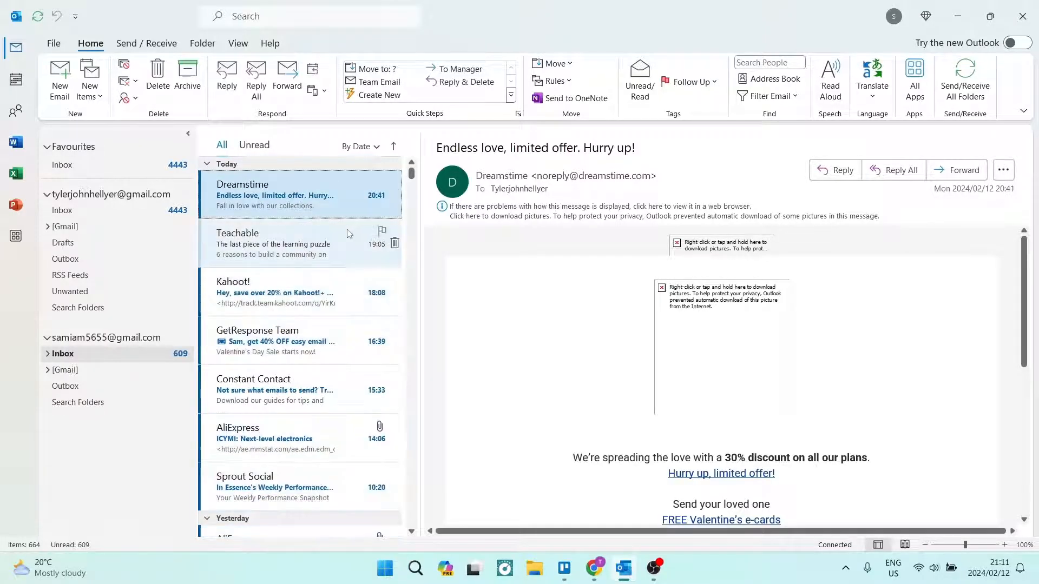
pyautogui.keyDown('shift'); pyautogui.click(330, 286); pyautogui.keyUp('shift')
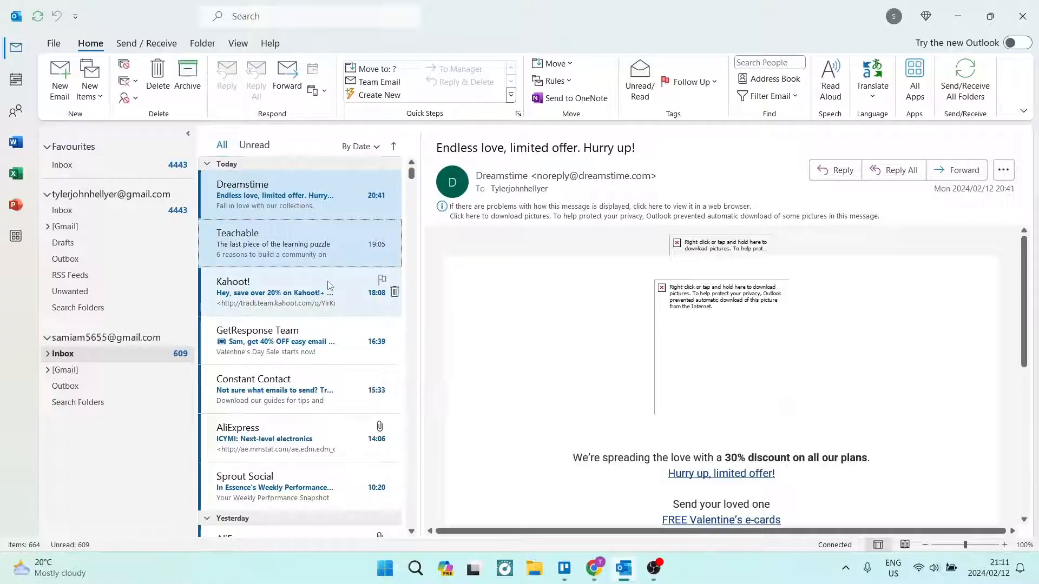
pyautogui.rightClick(362, 279)
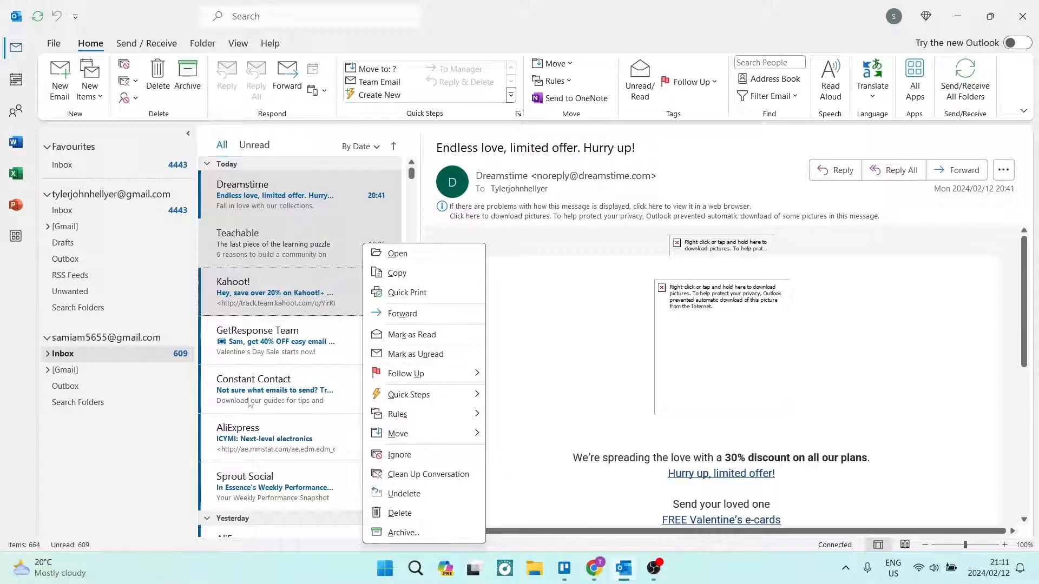
pyautogui.click(128, 459)
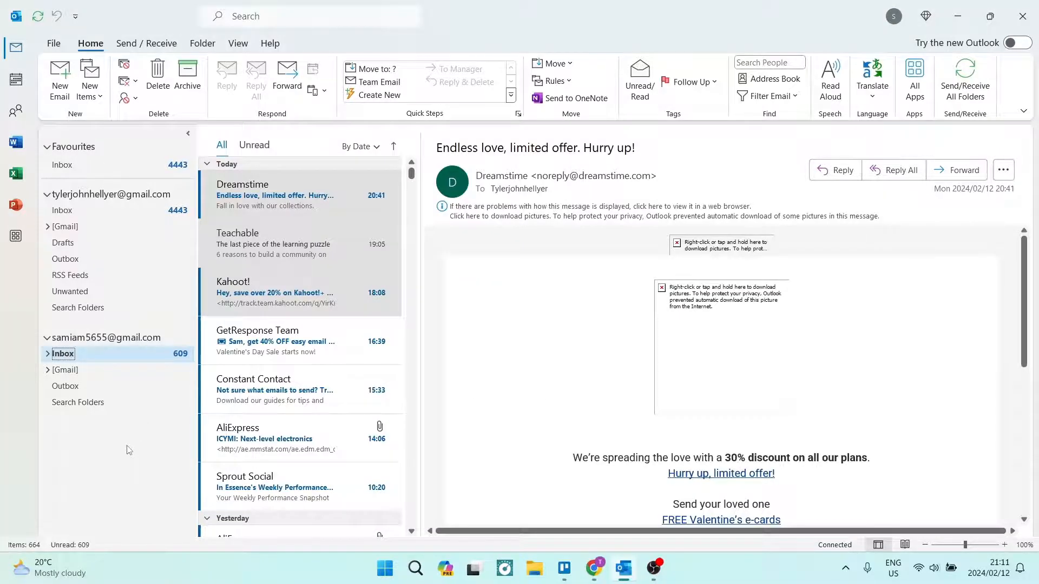